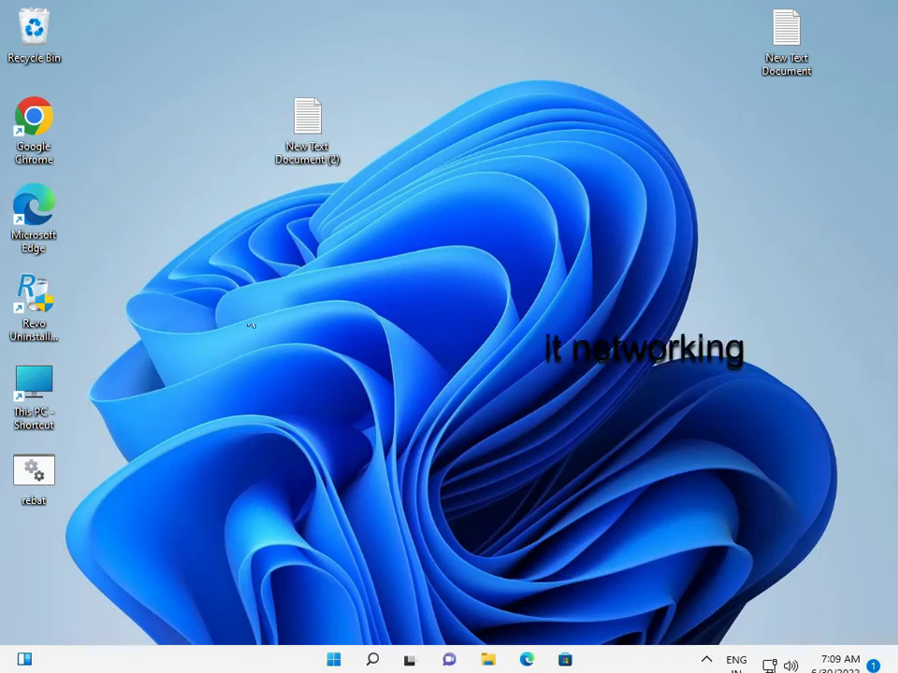
Launch Chrome maximized and open a New Incognito window to confirm it is available.
double_click(52, 129)
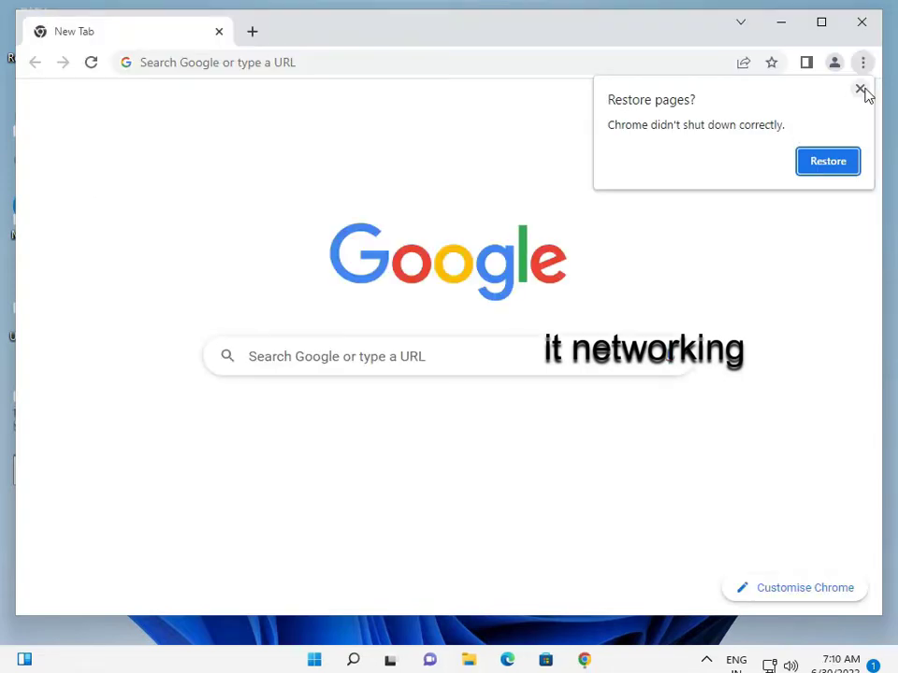
left_click(861, 88)
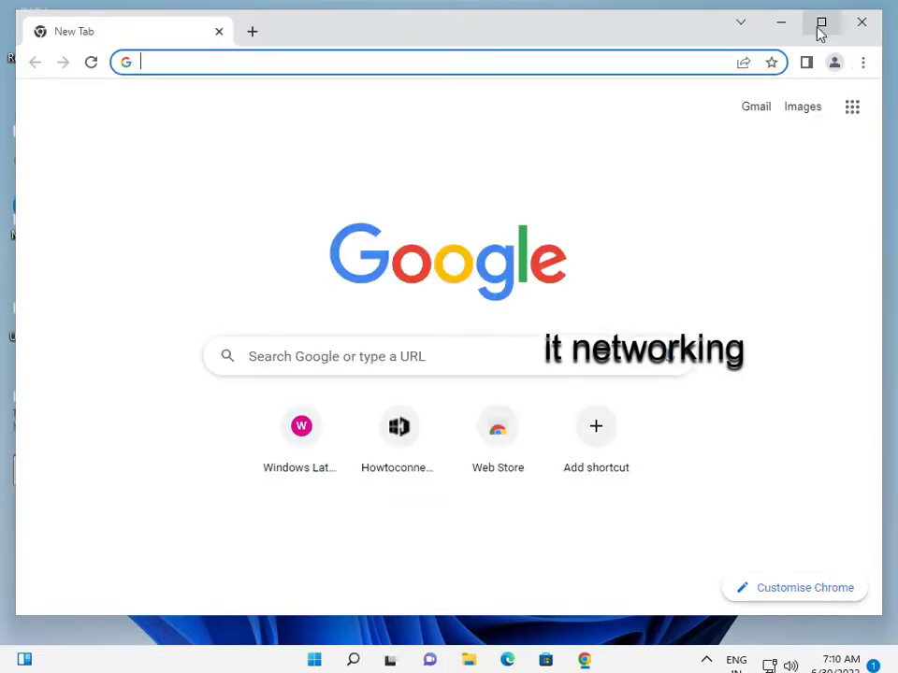
left_click(820, 31)
left_click(880, 47)
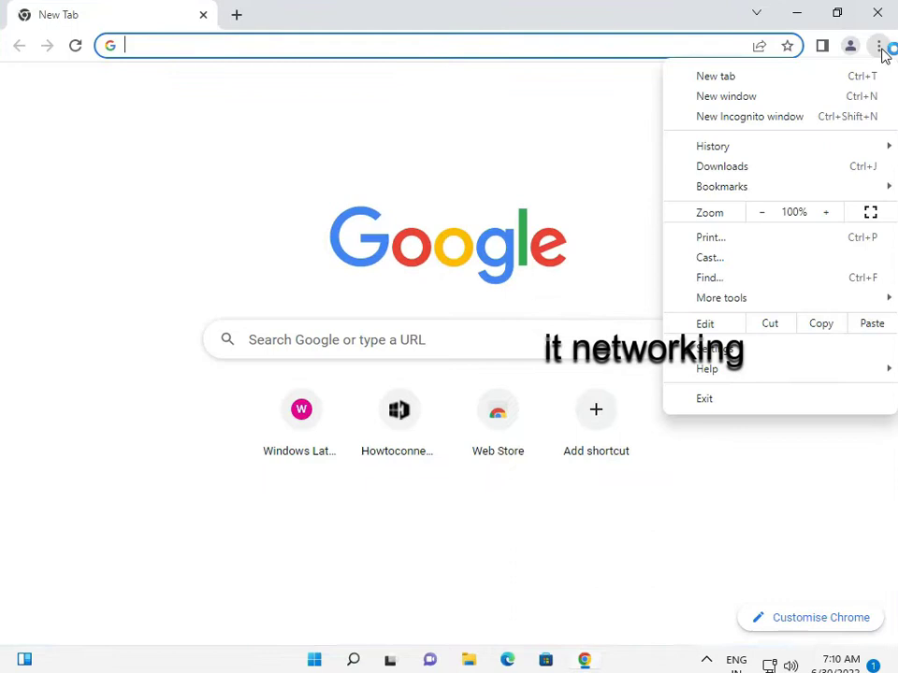
left_click(775, 125)
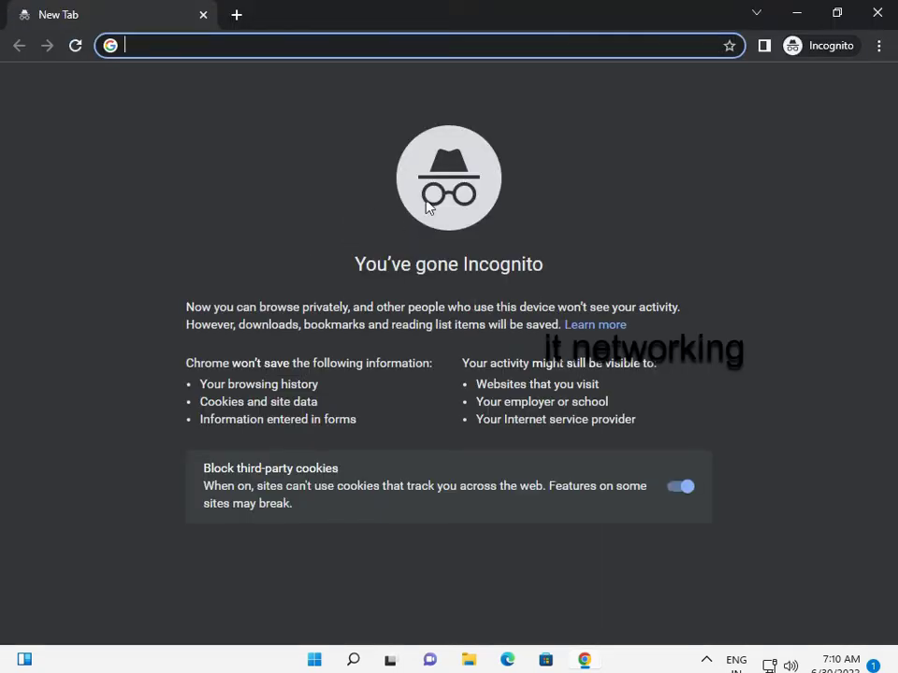
Close the Incognito window and then the Chrome browser.
left_click(864, 21)
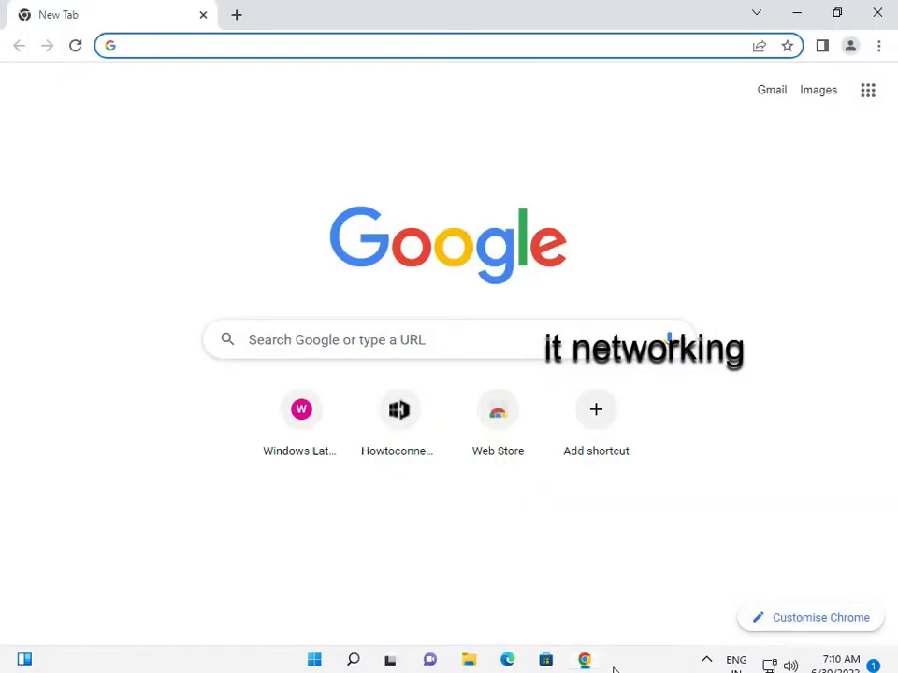
mouse_move(633, 670)
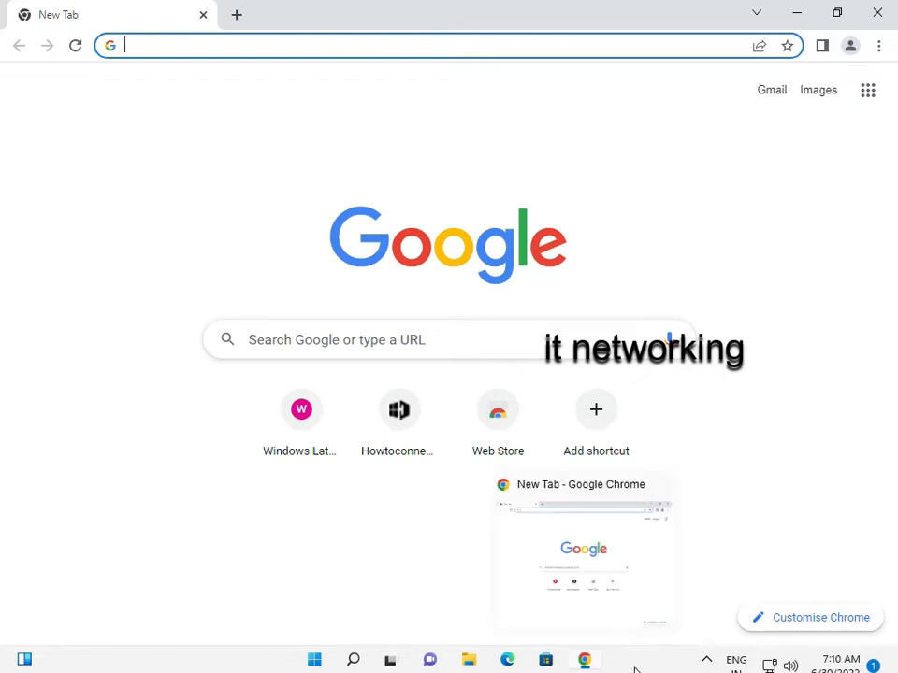
left_click(368, 552)
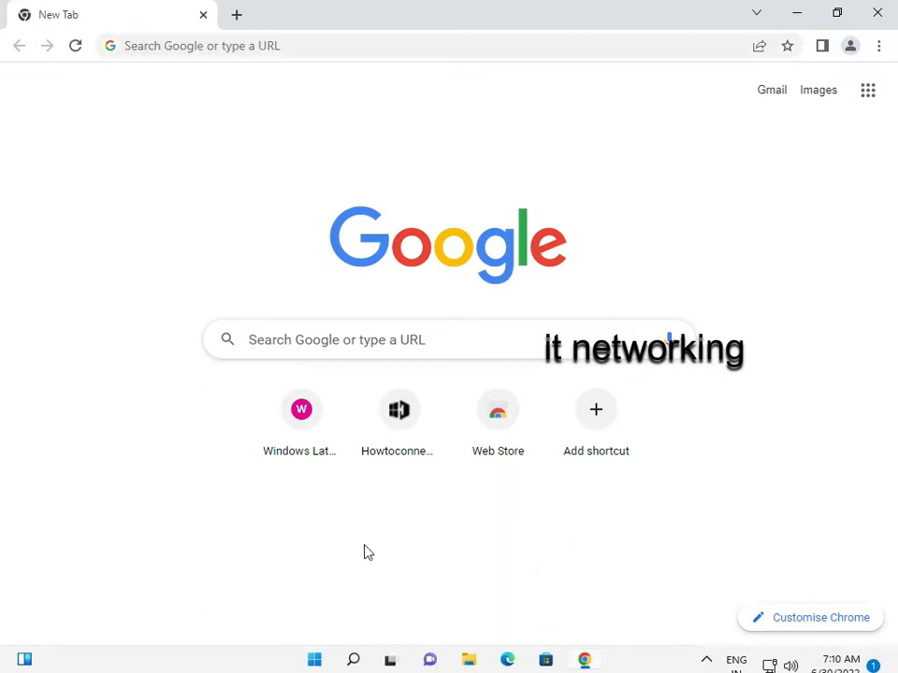
left_click(879, 14)
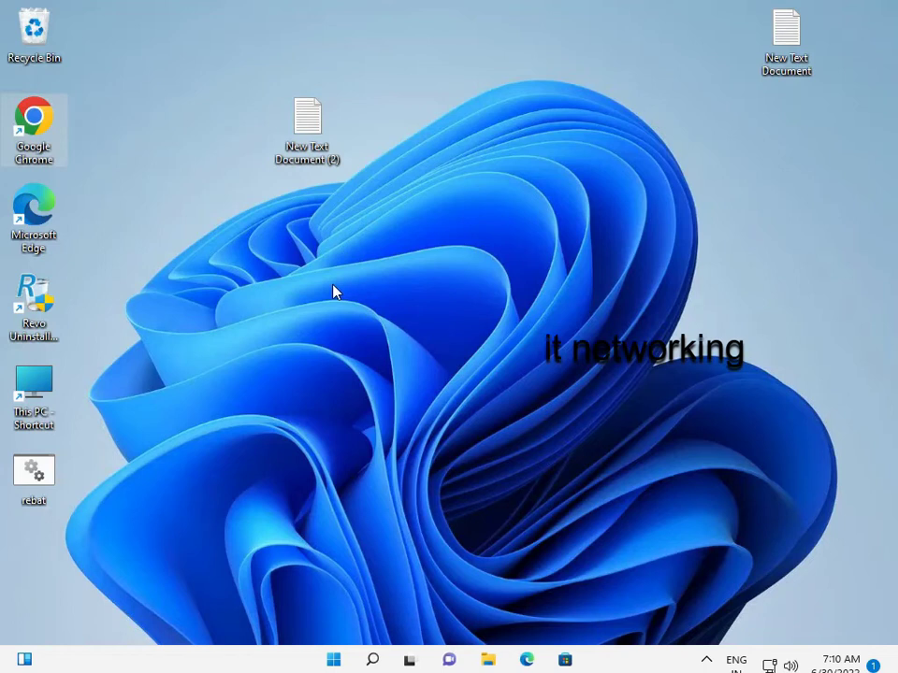
Run regedit from the Run dialog and approve the User Account Control prompt.
key("super+r")
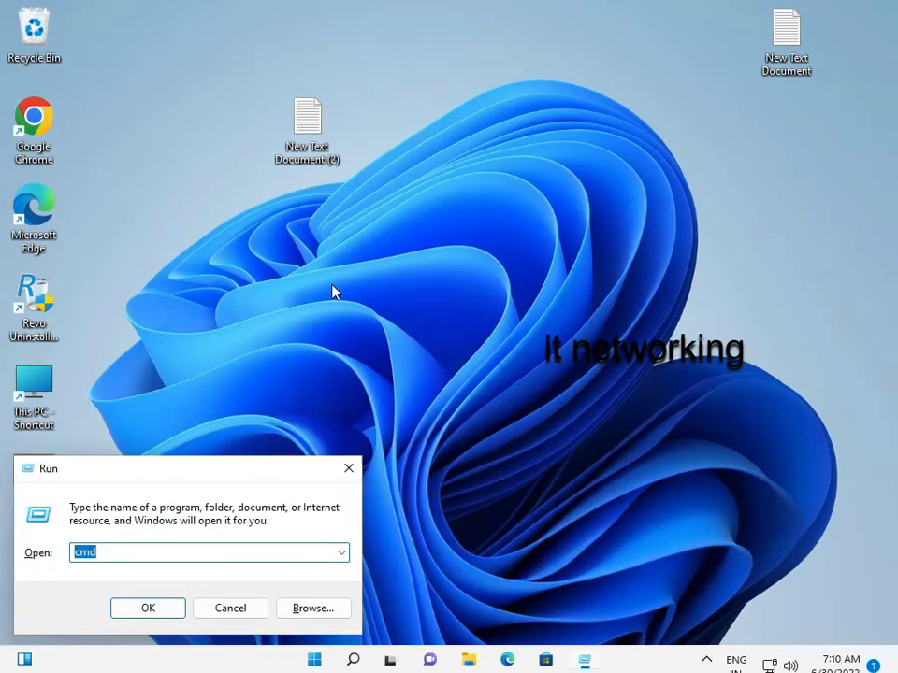
type("rege")
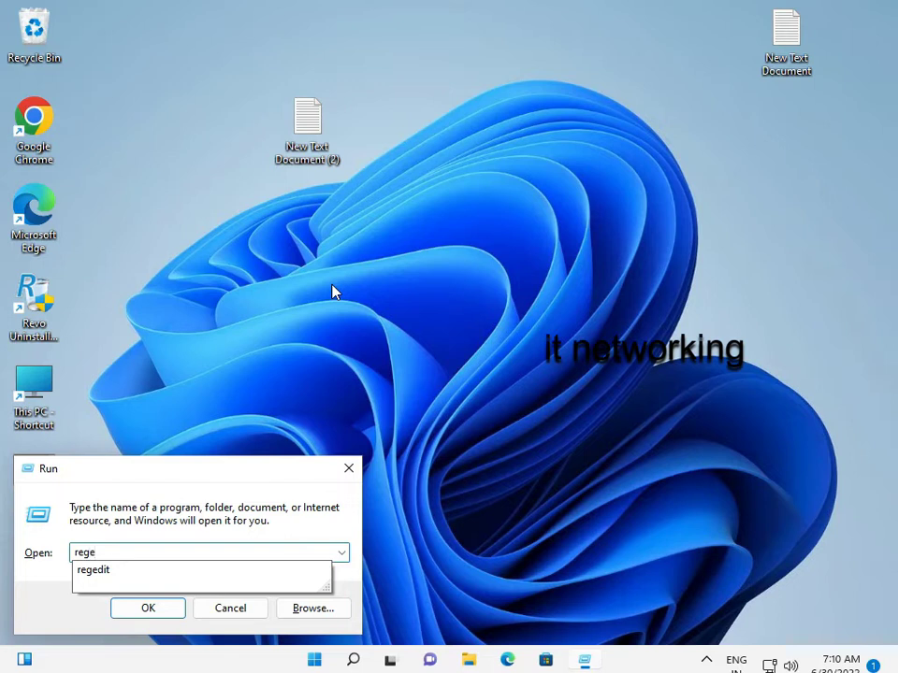
key("Down")
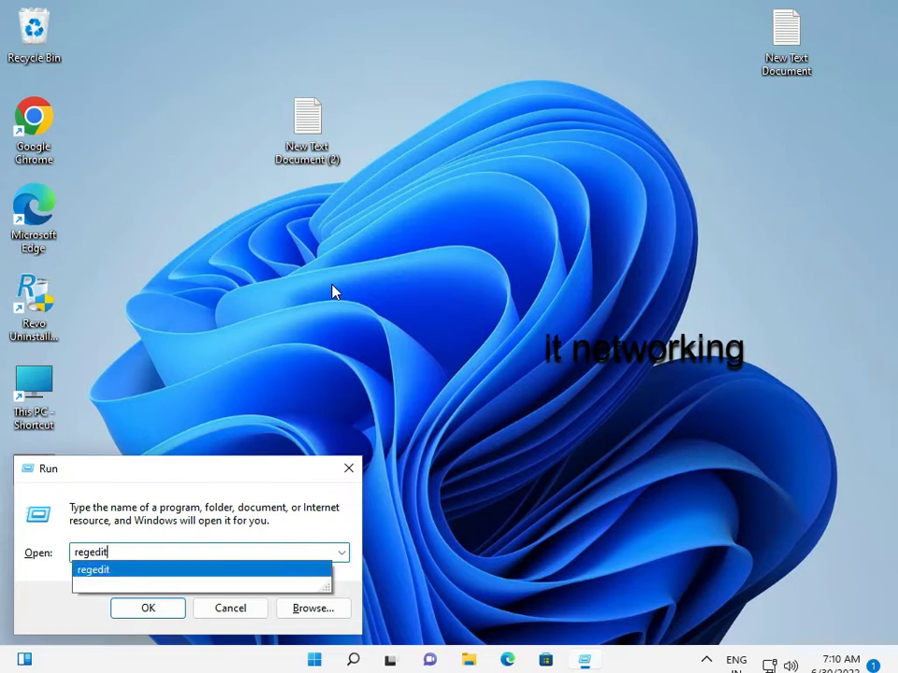
left_click(145, 609)
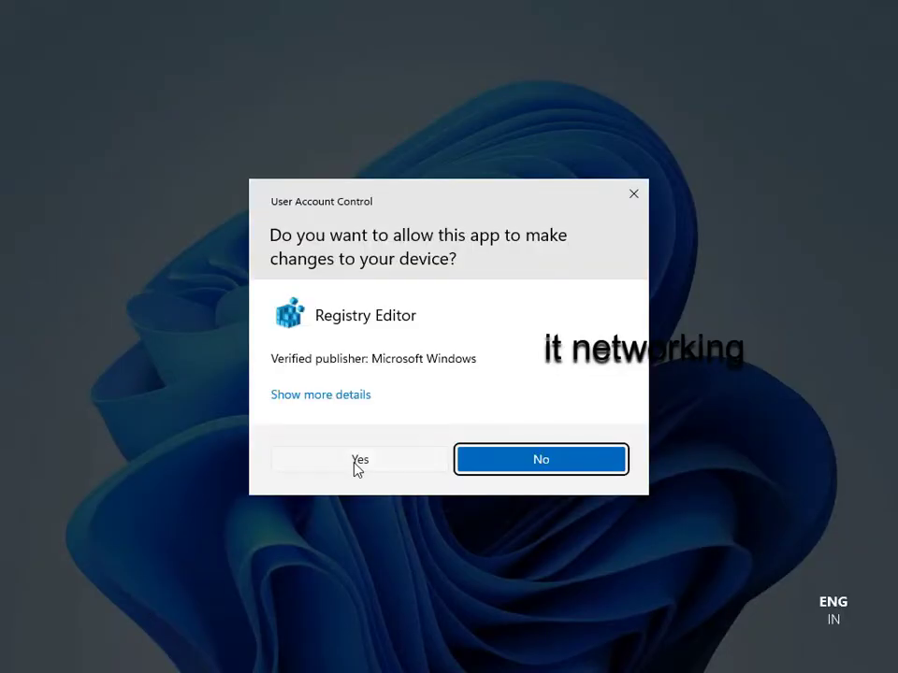
left_click(358, 461)
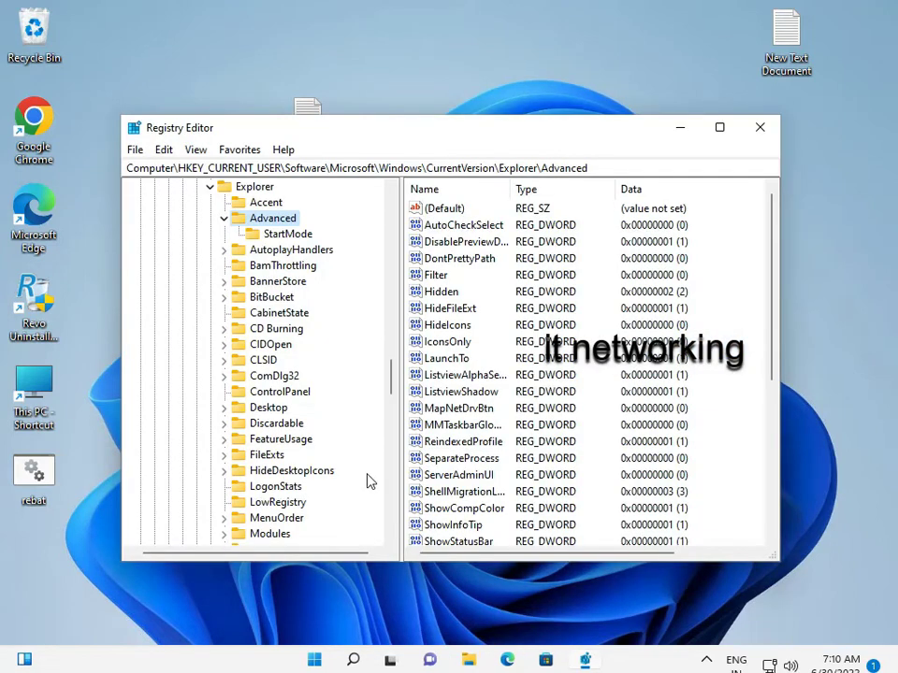
Collapse HKEY_CURRENT_USER, expand HKEY_LOCAL_MACHINE > SOFTWARE > Policies, and select Policies.
scroll(286, 449, "up", 15)
scroll(275, 440, "up", 10)
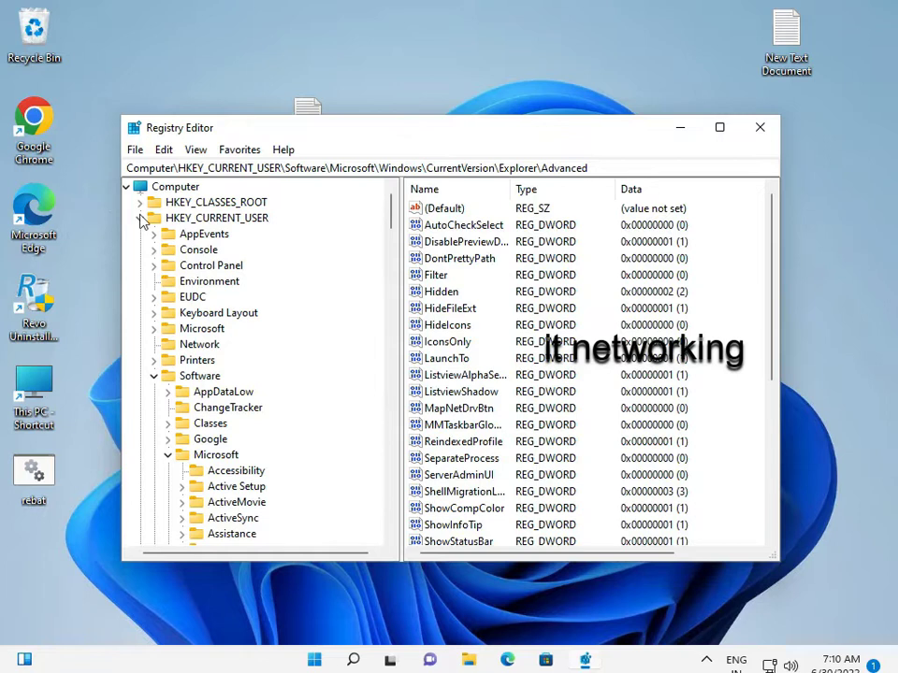
left_click(141, 218)
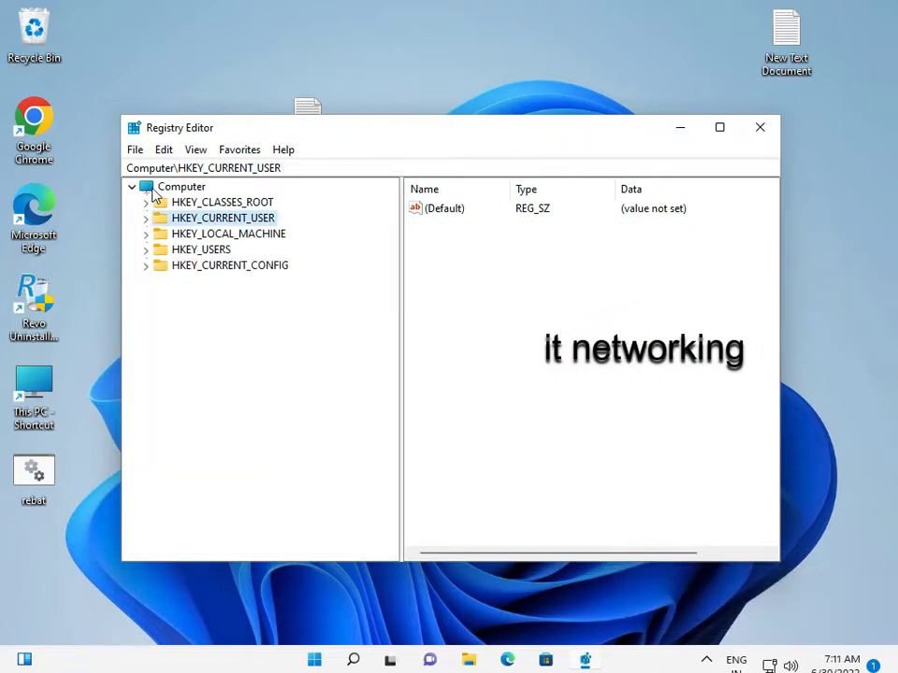
left_click(146, 235)
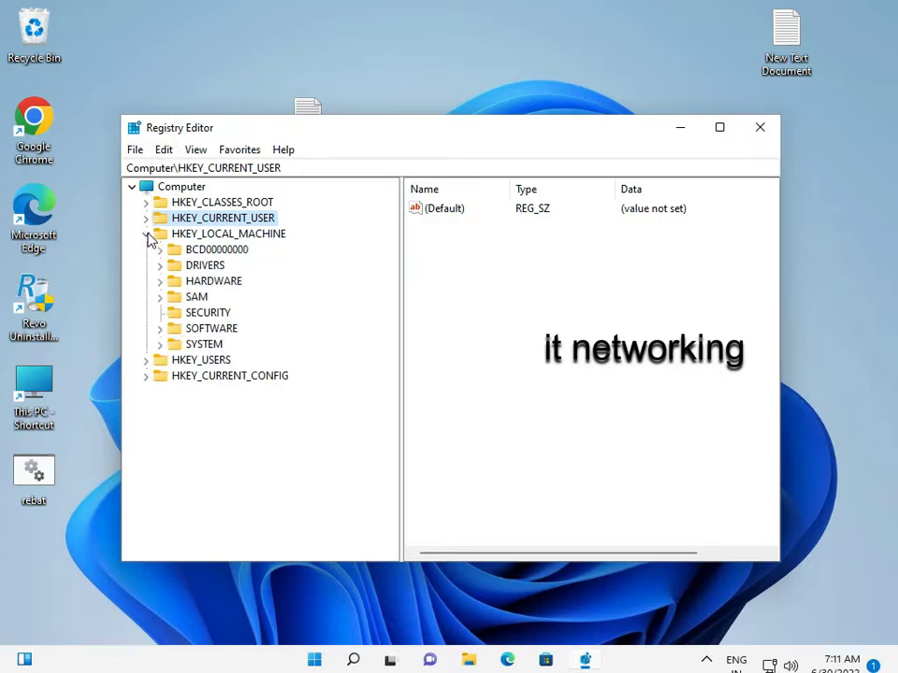
left_click(160, 329)
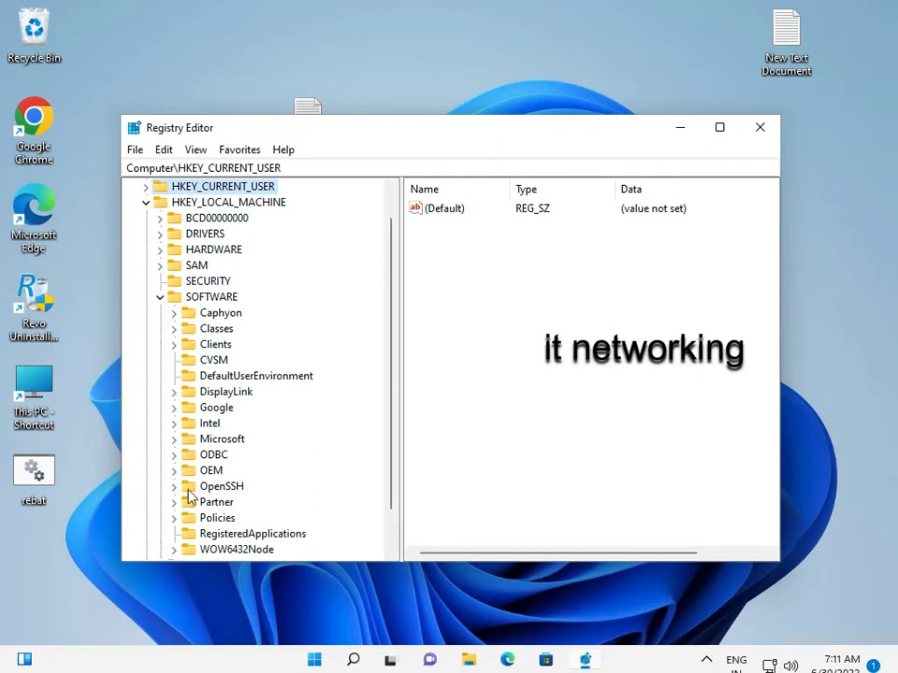
left_click(176, 519)
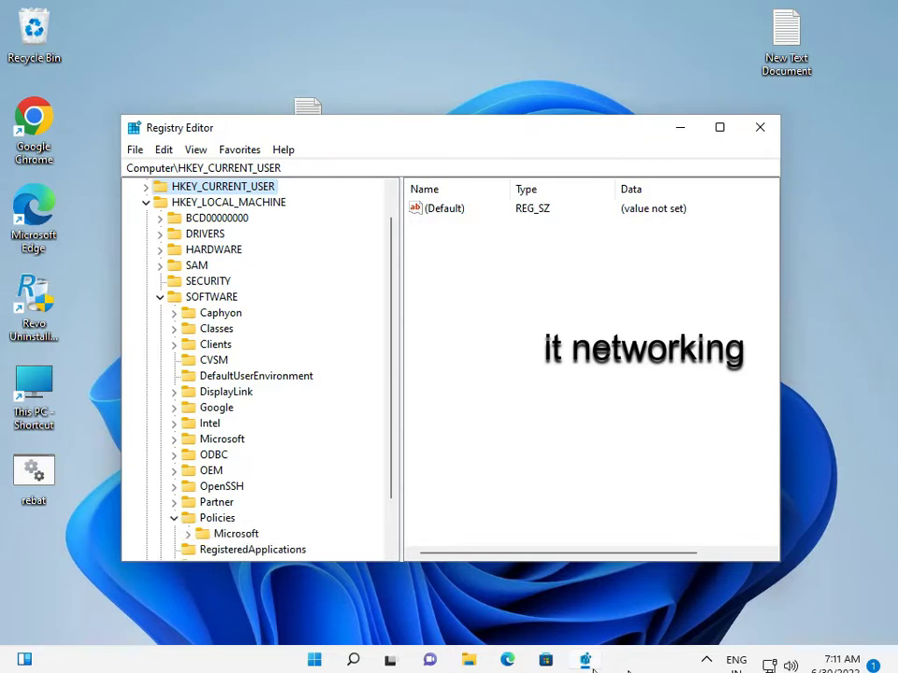
scroll(230, 477, "down", 2)
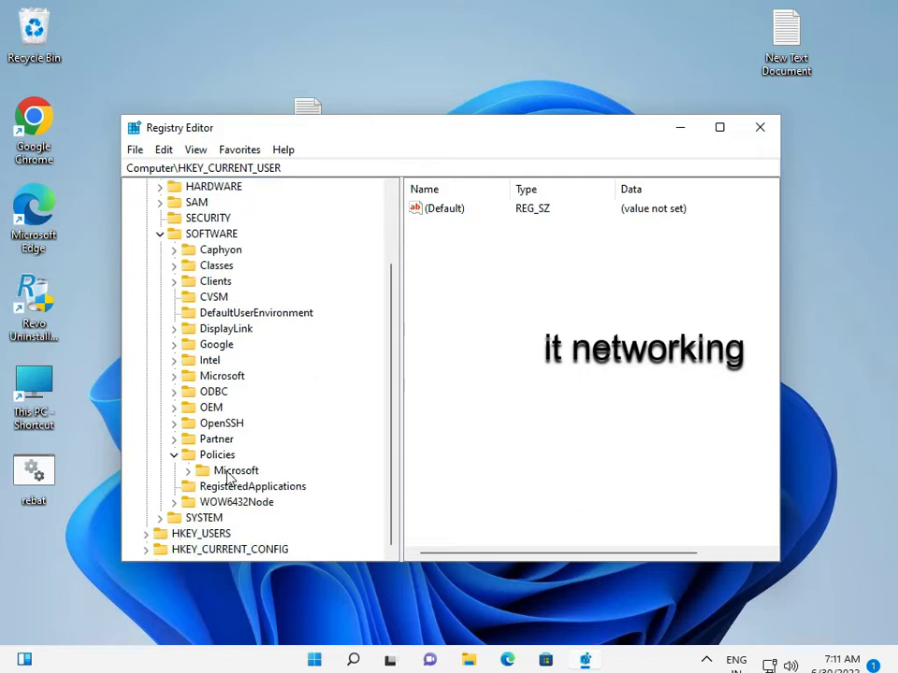
left_click(206, 457)
Create a new key named 'Google' under the Policies key.
right_click(214, 458)
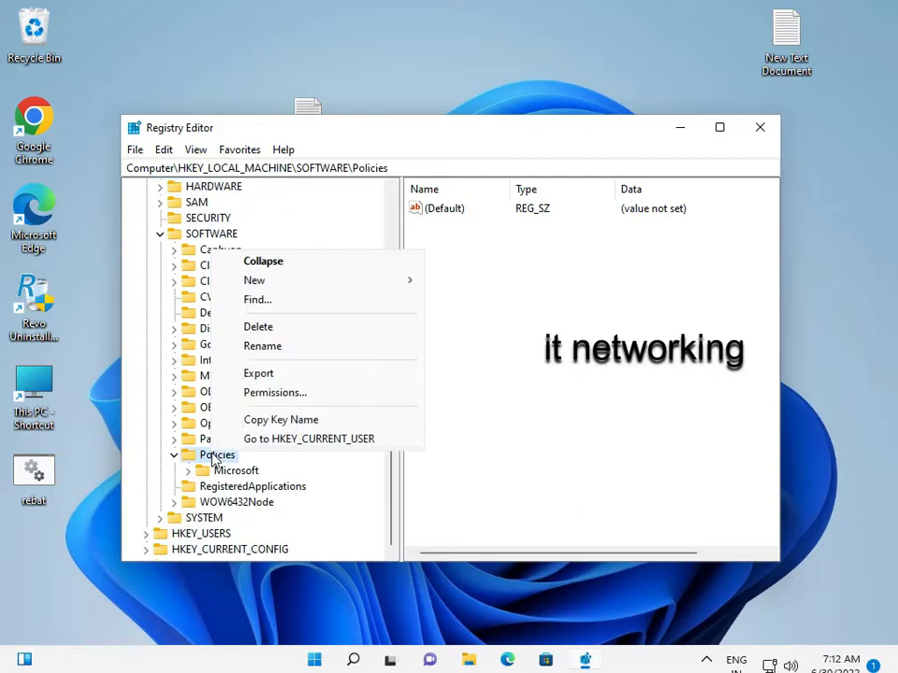
mouse_move(345, 282)
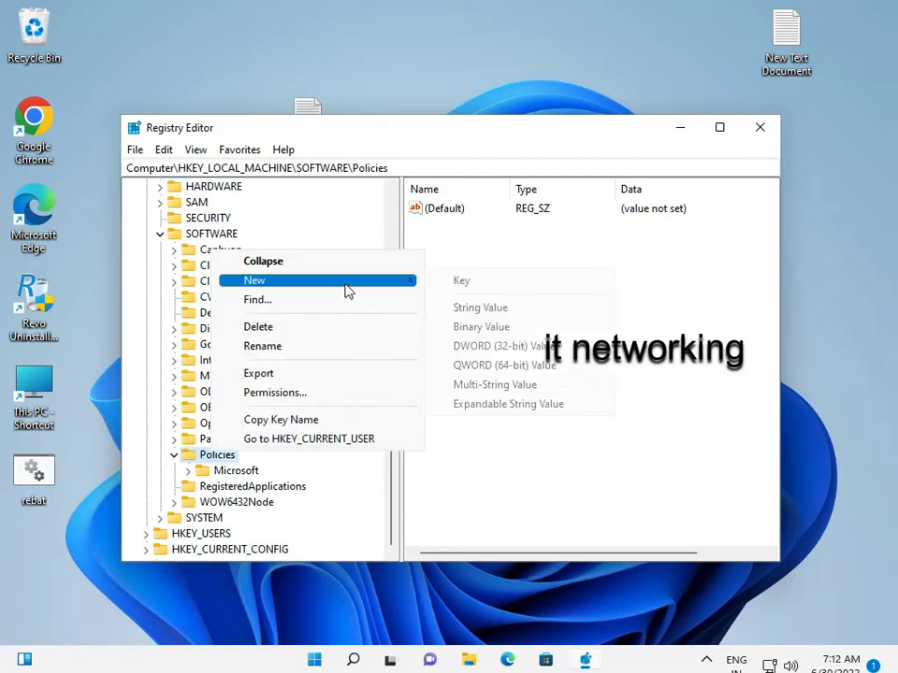
left_click(441, 284)
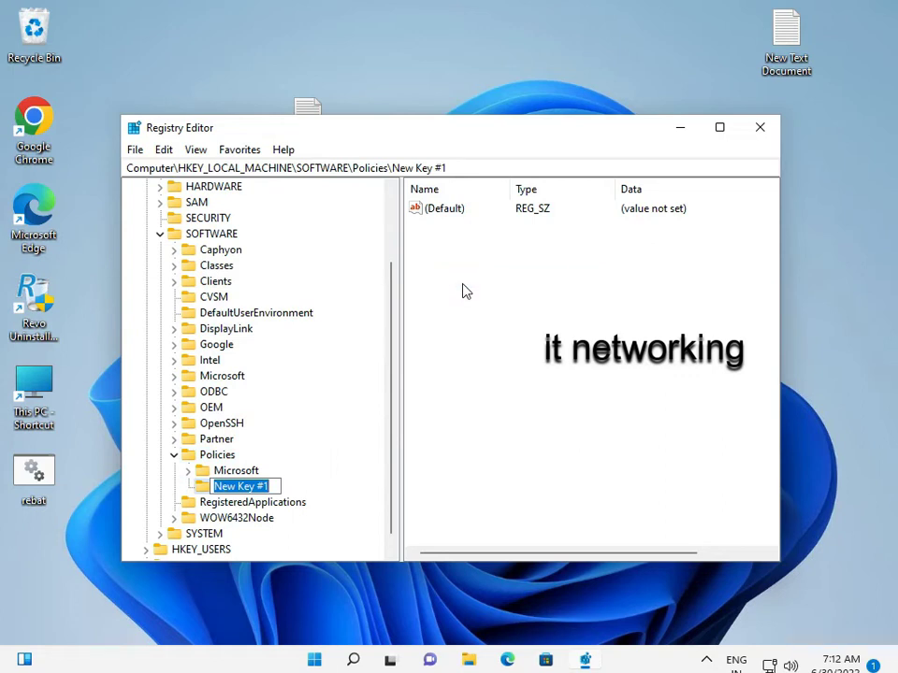
type("google")
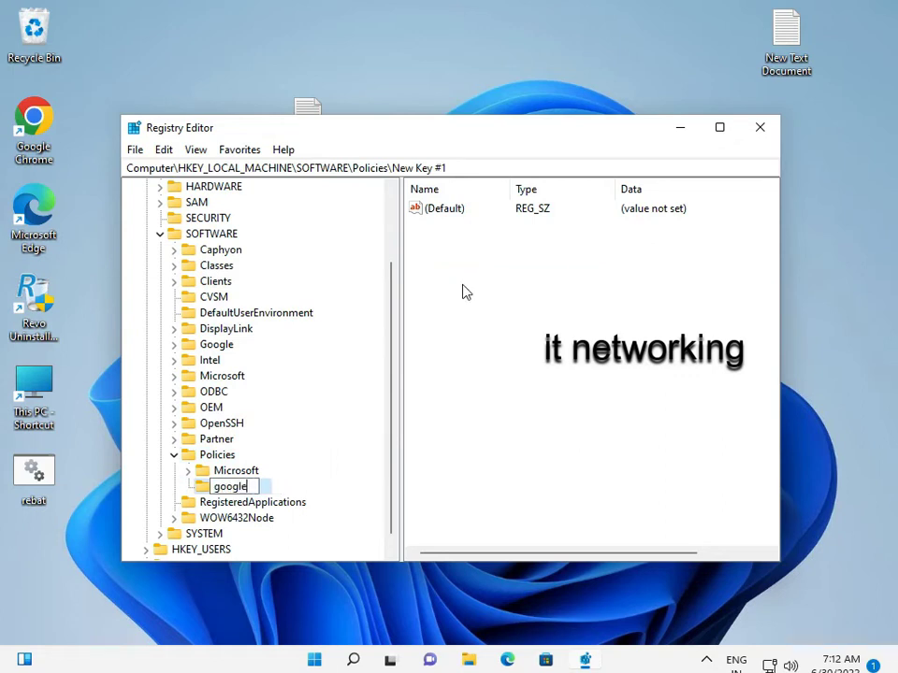
key("Left")
key("Left")
key("Left")
key("Left")
key("Left")
key("Left")
key("Delete")
type("G")
left_click(514, 430)
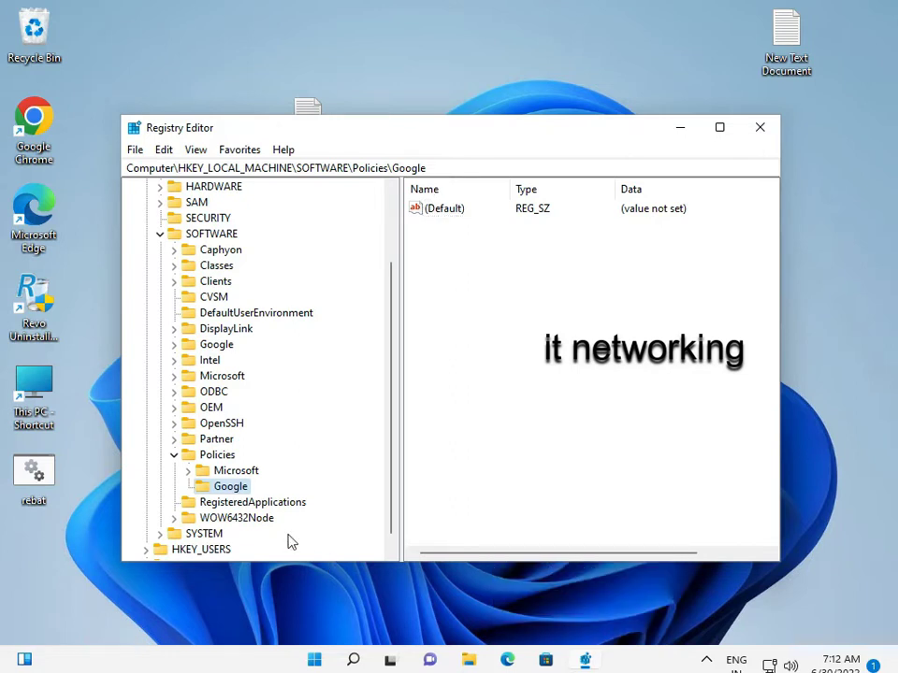
Add a 'Chrome' subkey inside the Google key.
right_click(239, 490)
mouse_move(386, 336)
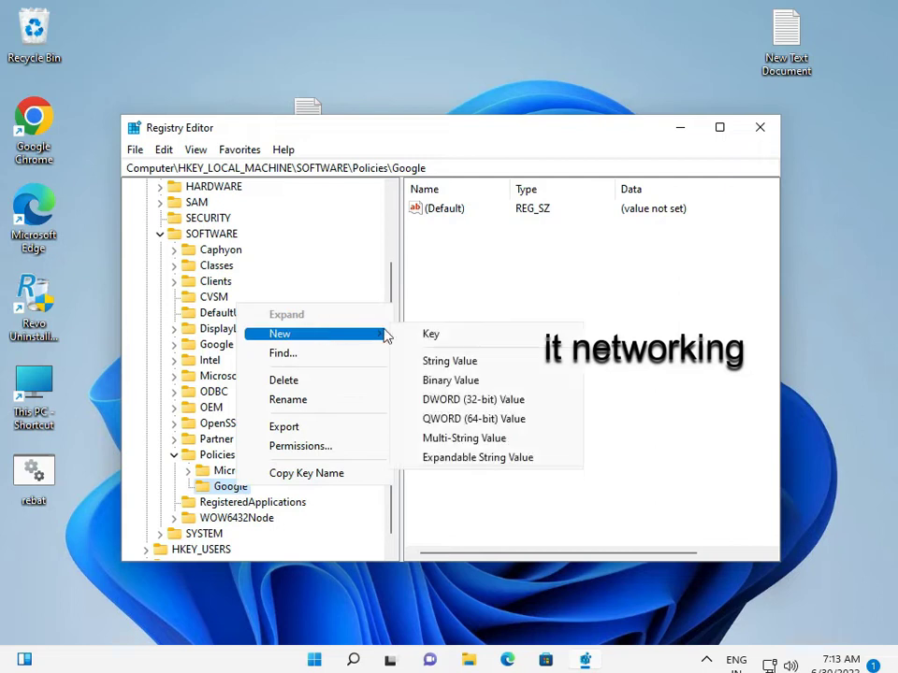
left_click(440, 337)
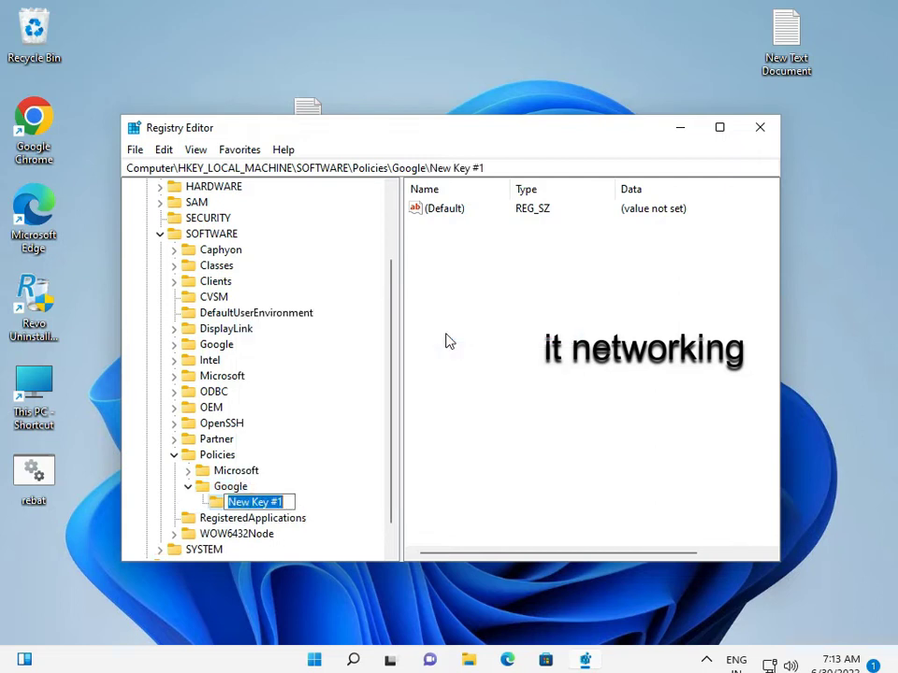
key("BackSpace")
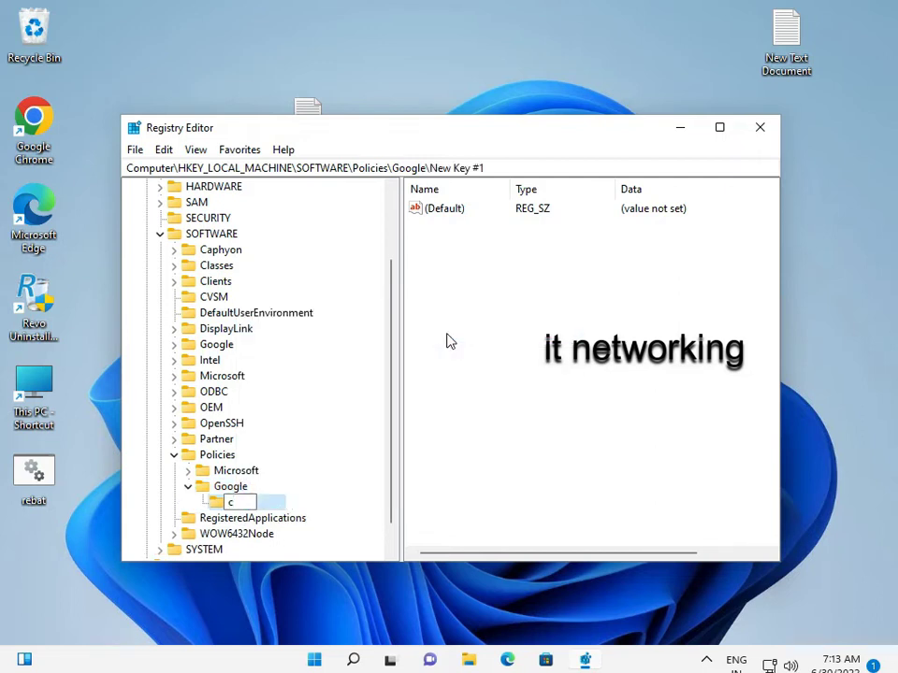
type("Chrome")
left_click(488, 405)
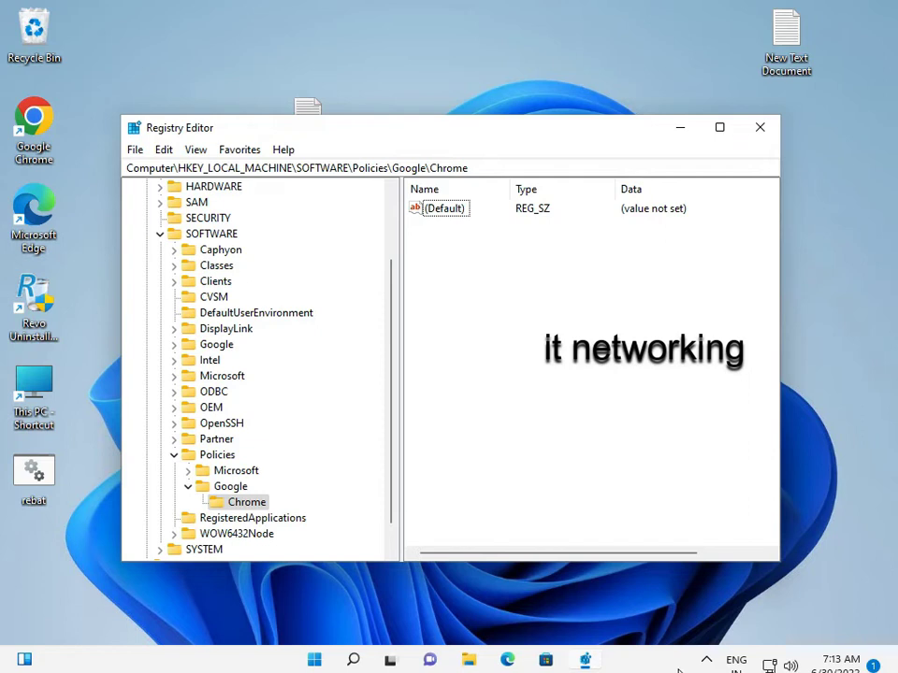
Add a DWORD (32-bit) value named 'IncognitoModeAvailability' under the Chrome key.
right_click(263, 505)
mouse_move(408, 354)
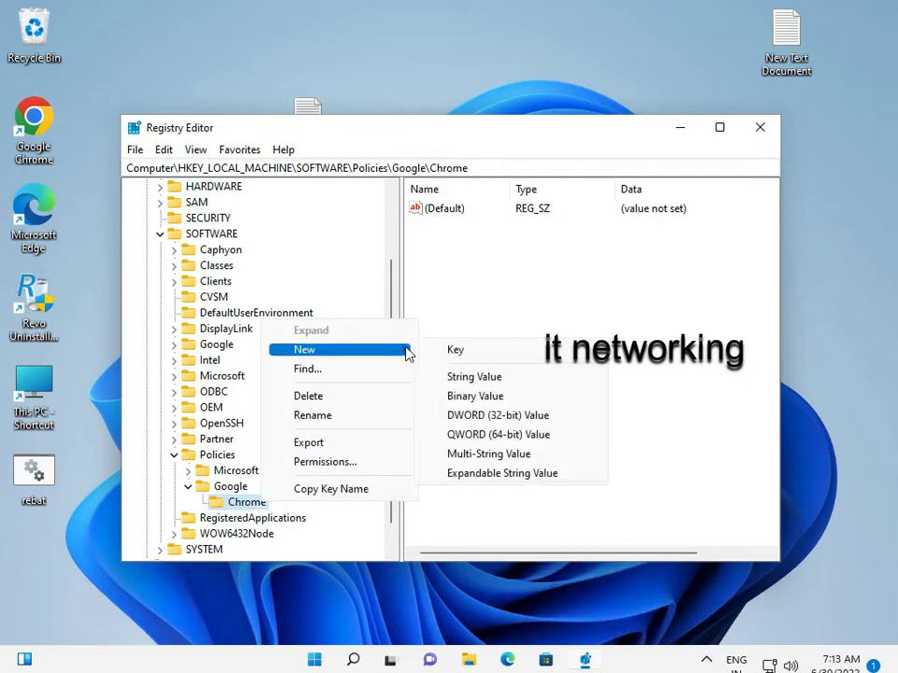
left_click(488, 418)
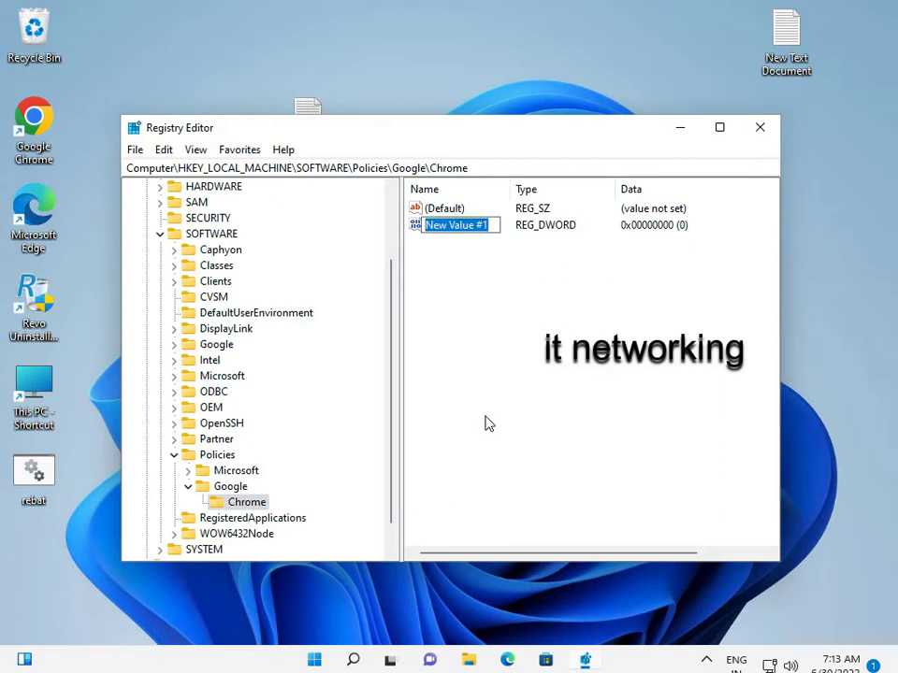
type("In")
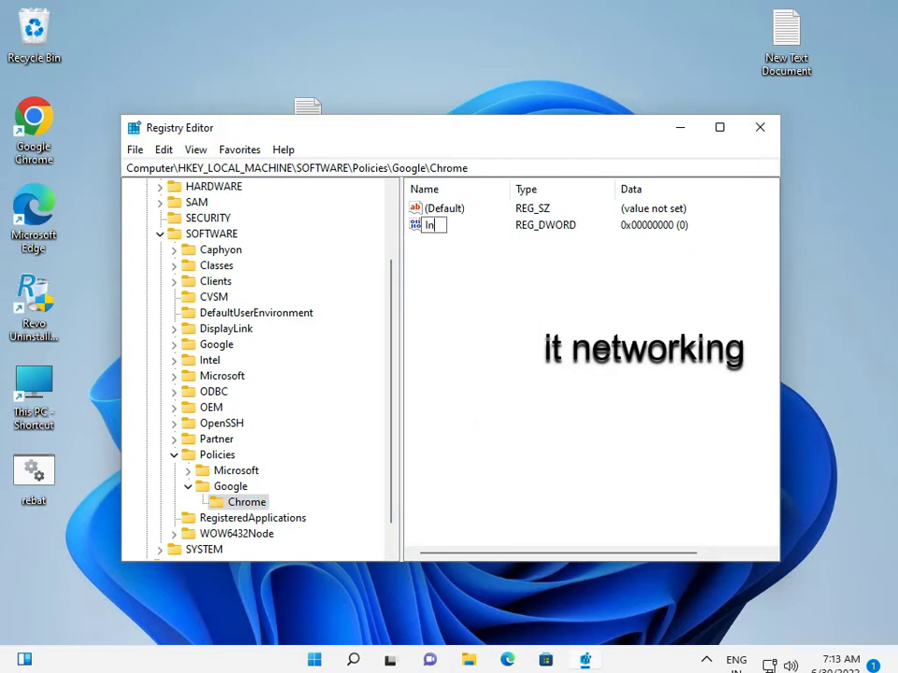
type("cognitoMo")
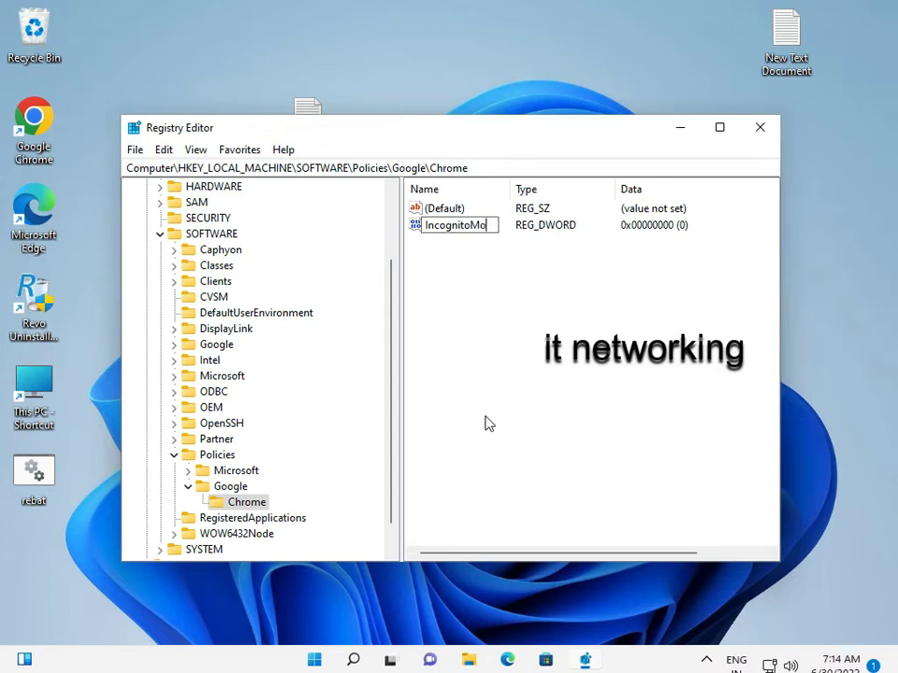
type("deAvai")
type("lab")
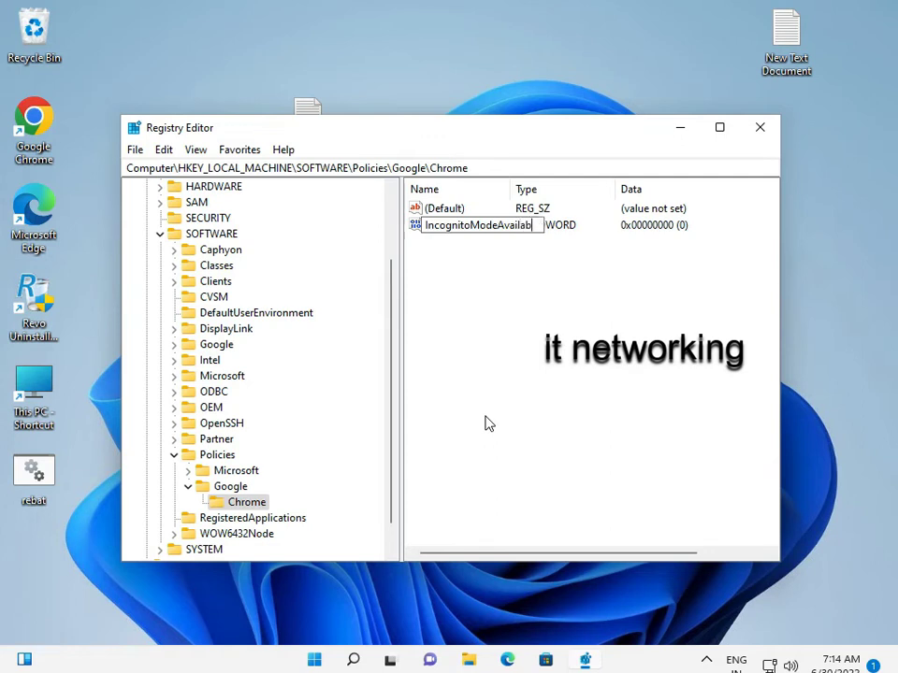
type("i")
type("li")
type("ty")
key("Return")
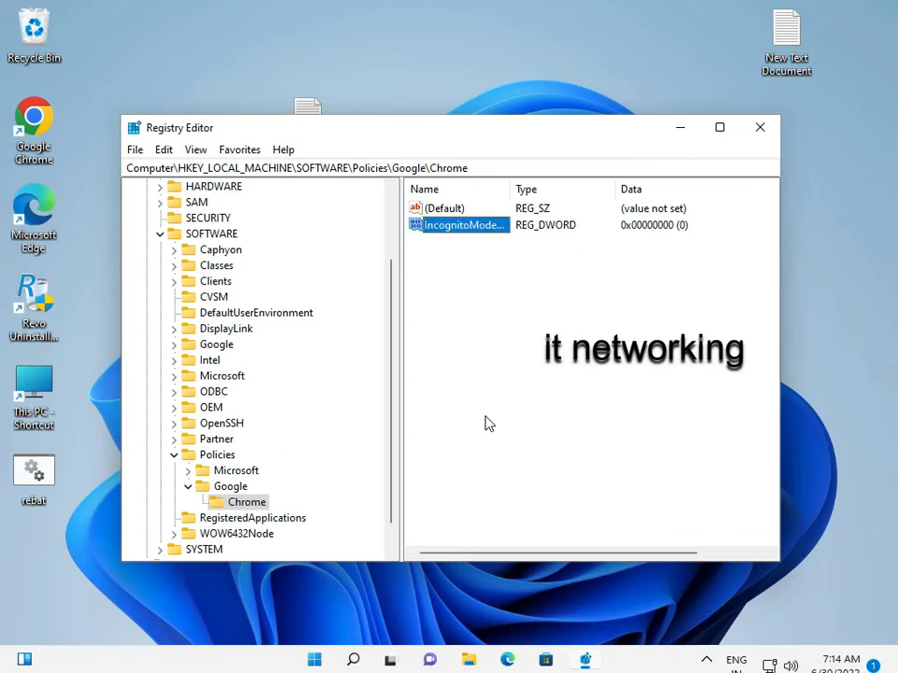
Set IncognitoModeAvailability's value data to 1 and close Registry Editor.
double_click(453, 227)
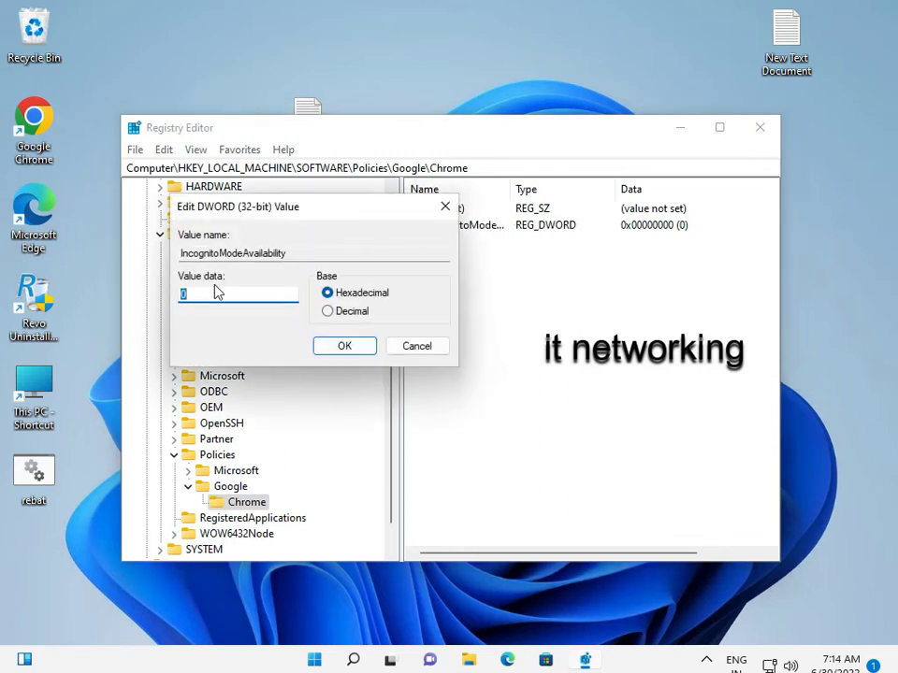
type("1")
left_click(339, 356)
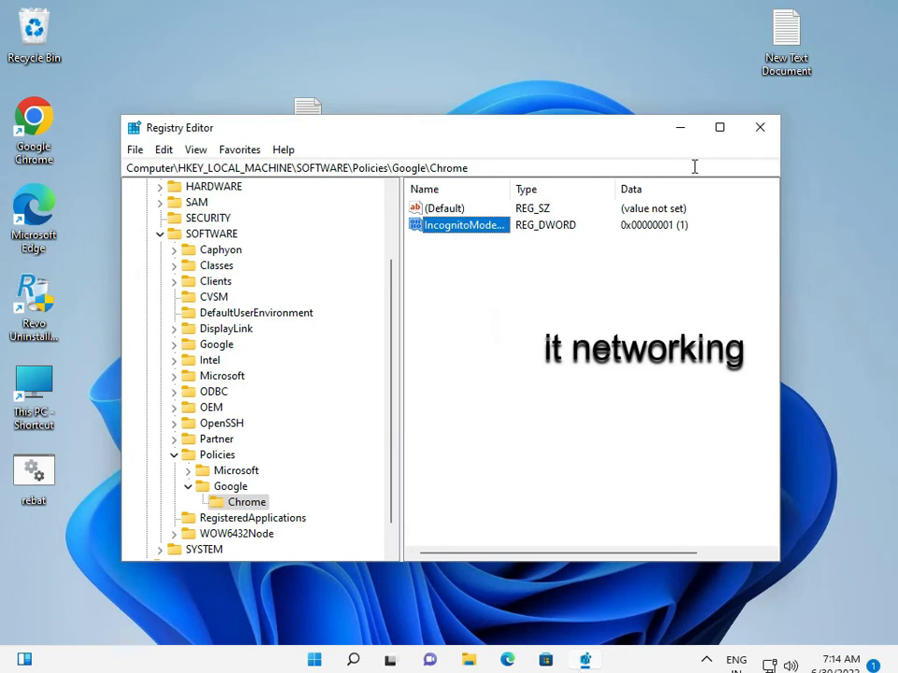
left_click(760, 127)
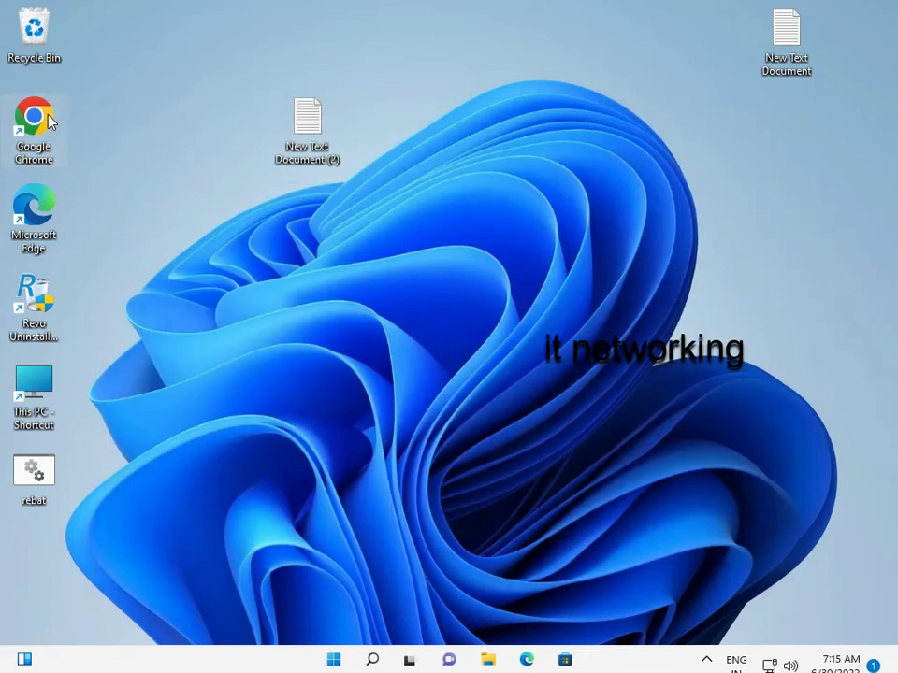
Relaunch Chrome and open its main menu to verify New Incognito window is gone.
double_click(48, 120)
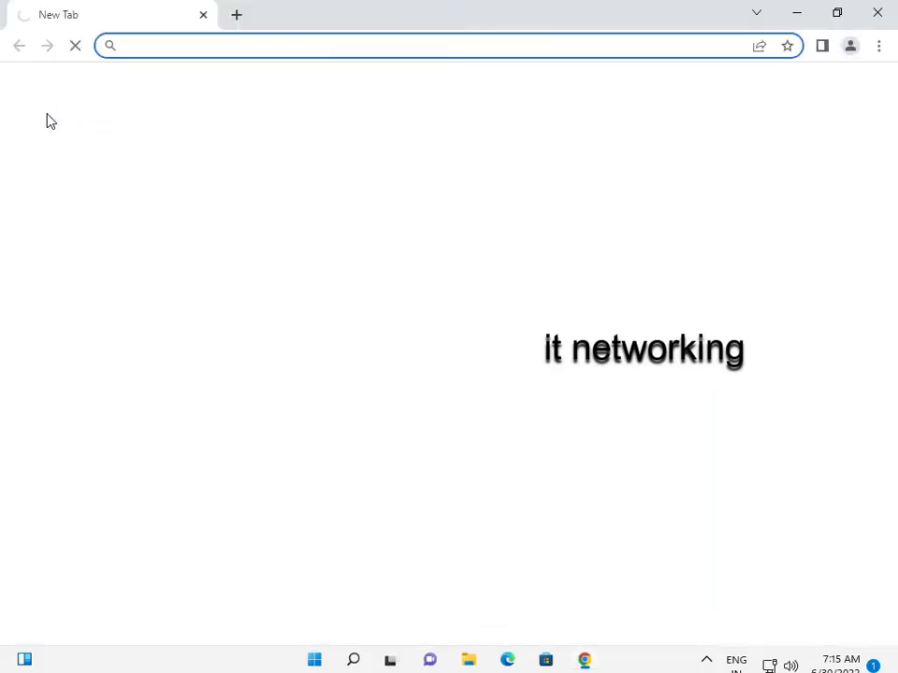
left_click(879, 46)
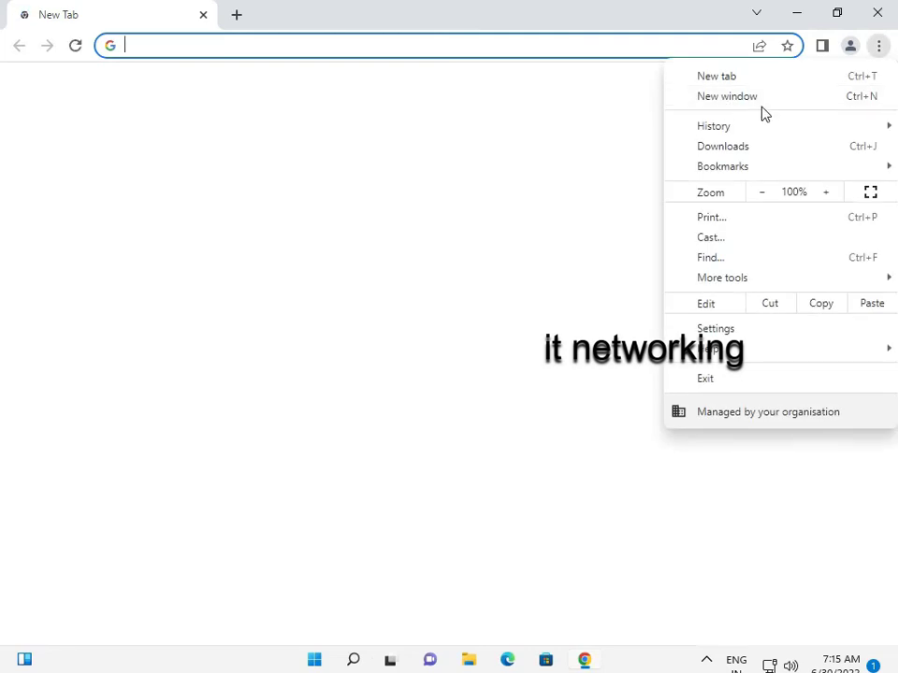